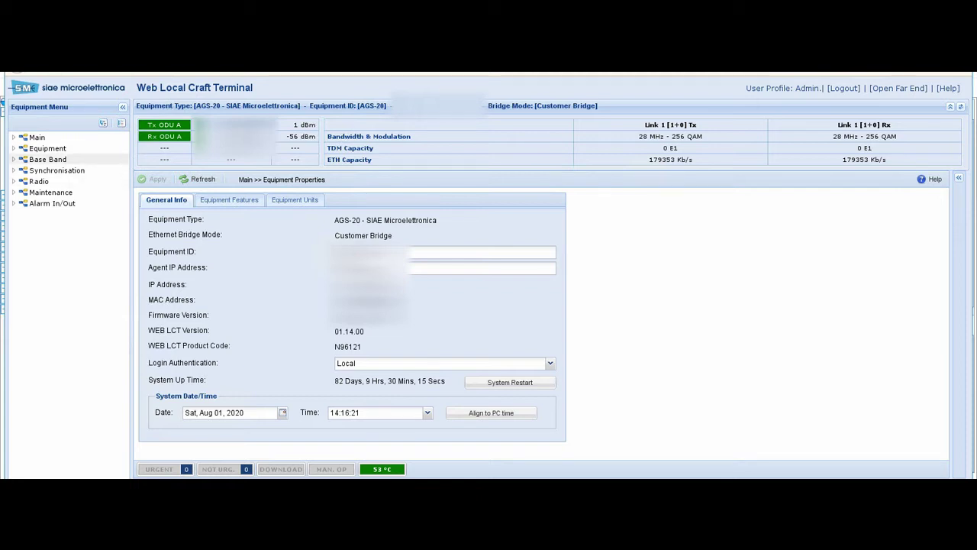
# Step: In the Ethernet Port Manager, set the admin state of port Gi0/10 LAN 2 to Enabled and apply the change
pyautogui.click(14, 159)
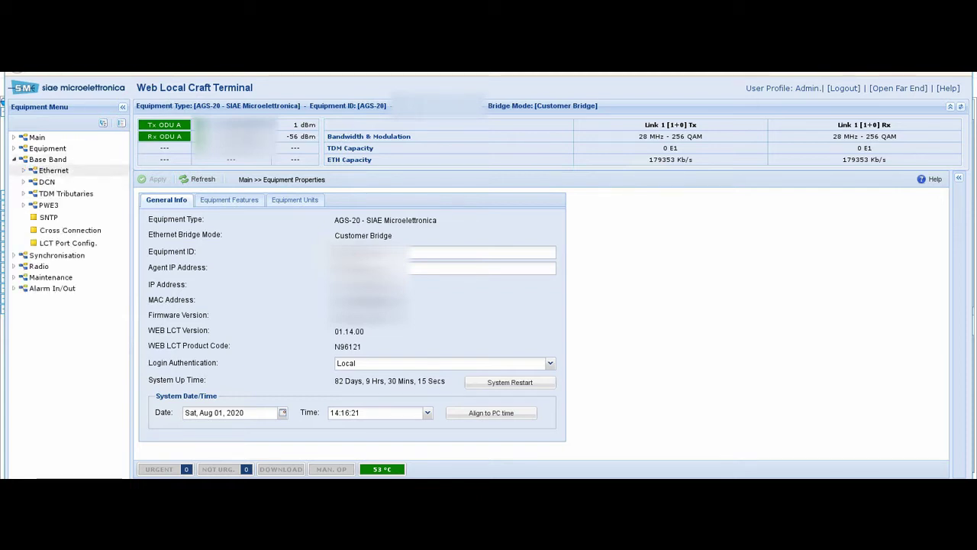
pyautogui.click(24, 170)
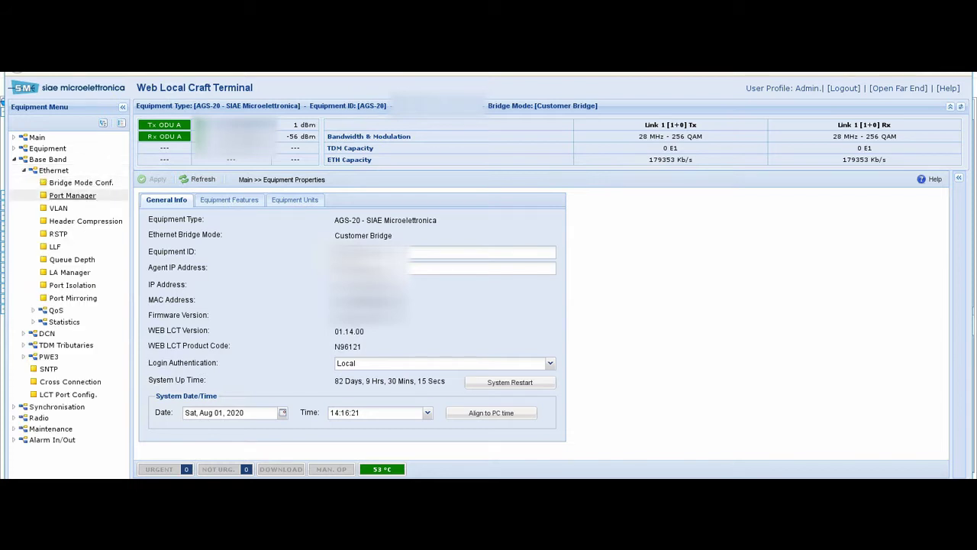
pyautogui.click(72, 195)
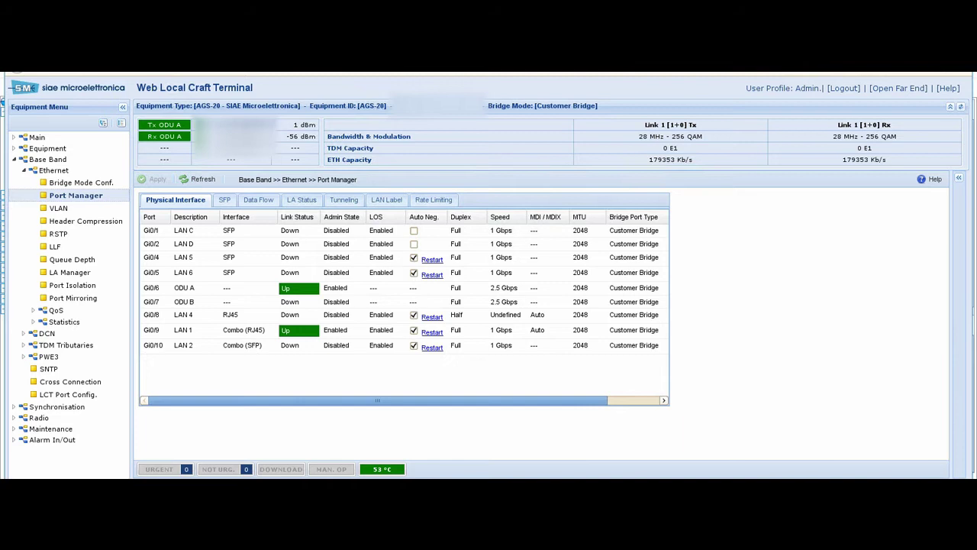
pyautogui.click(337, 346)
pyautogui.click(359, 345)
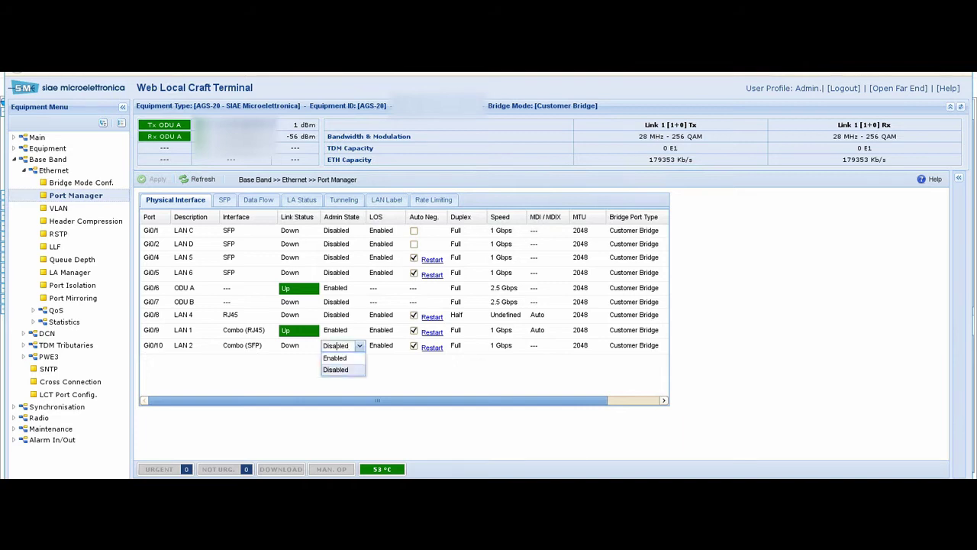
pyautogui.click(336, 358)
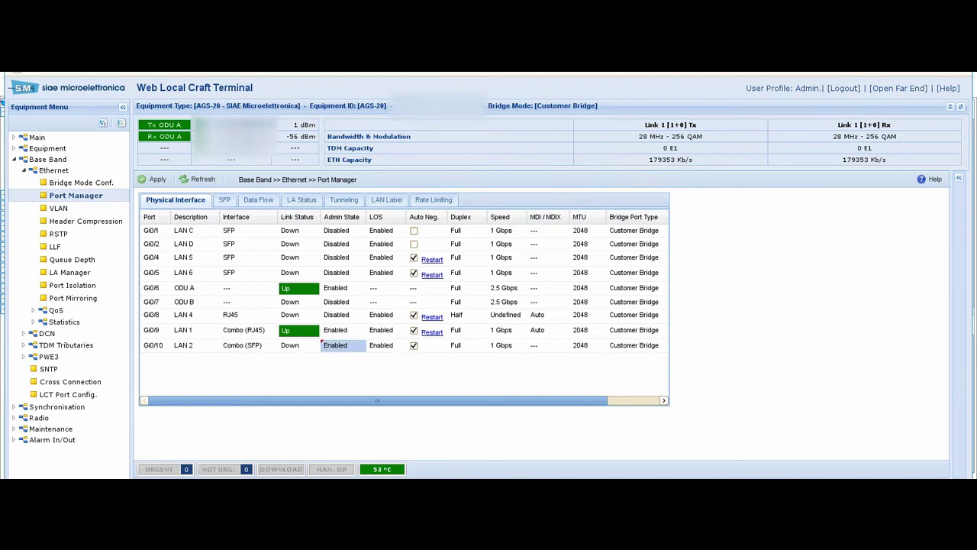
pyautogui.click(157, 179)
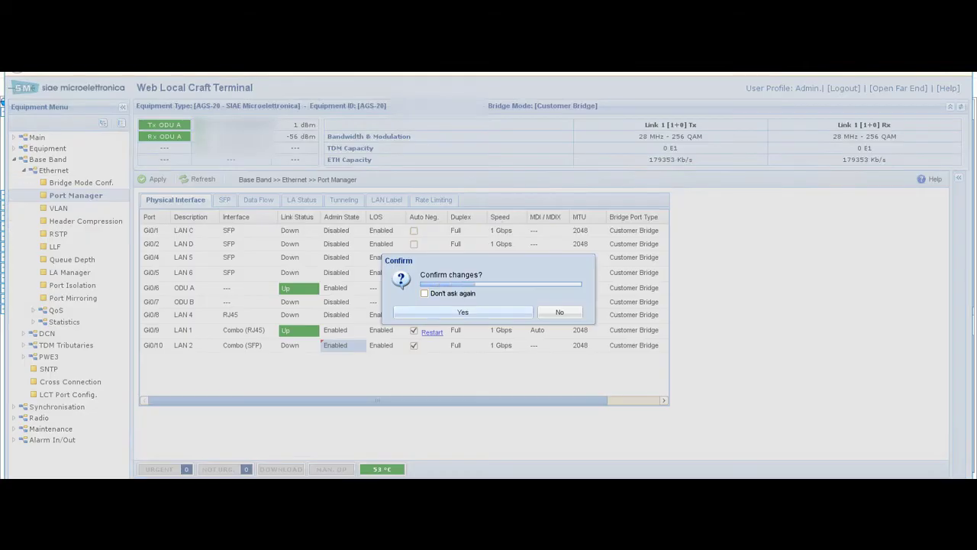
pyautogui.click(463, 312)
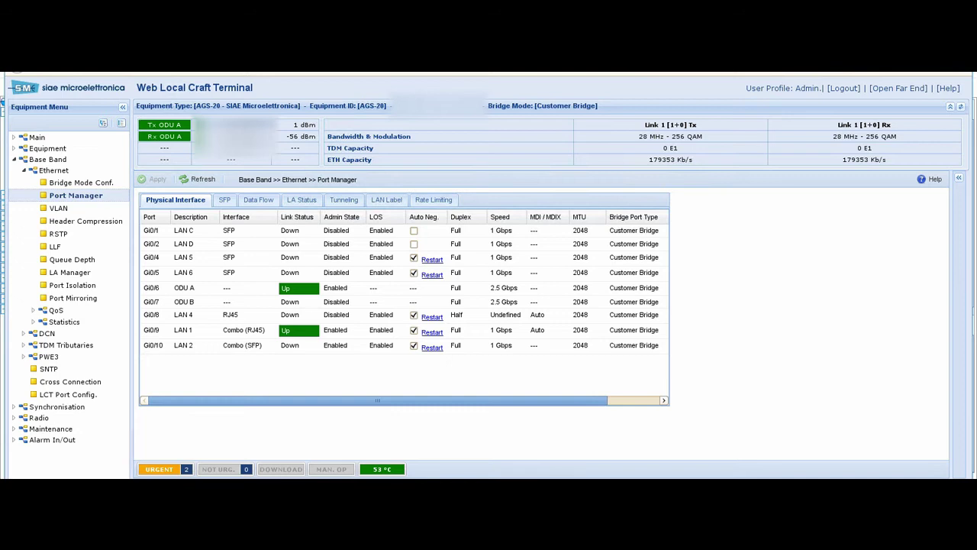
# Step: Set the admin state of port Gi0/10 LAN 2 to Disabled and apply the change
pyautogui.click(336, 346)
pyautogui.click(341, 346)
pyautogui.click(335, 370)
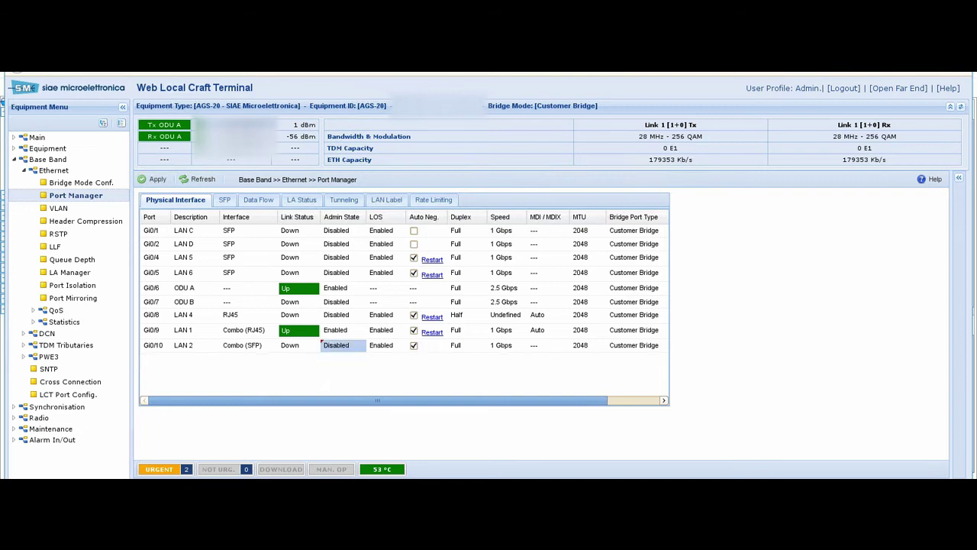
pyautogui.click(158, 179)
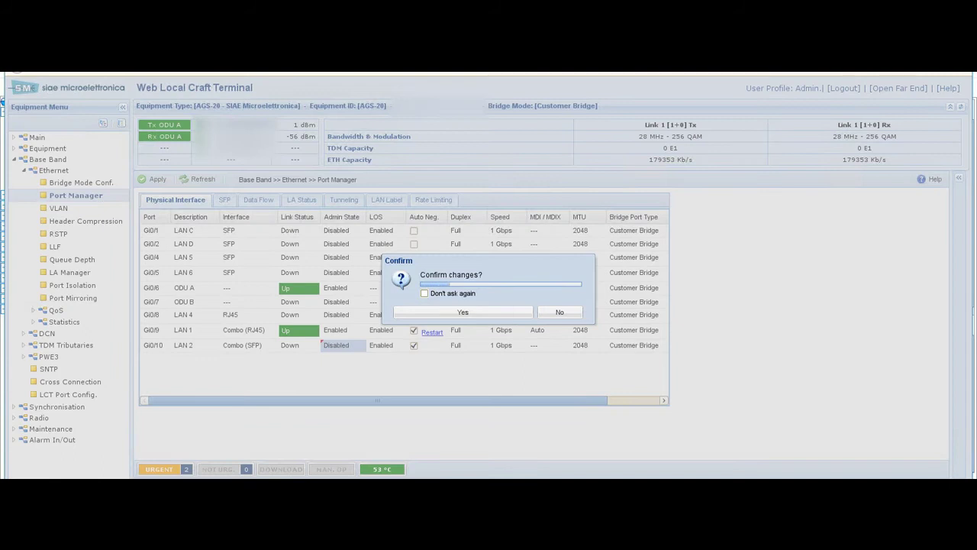
pyautogui.click(464, 312)
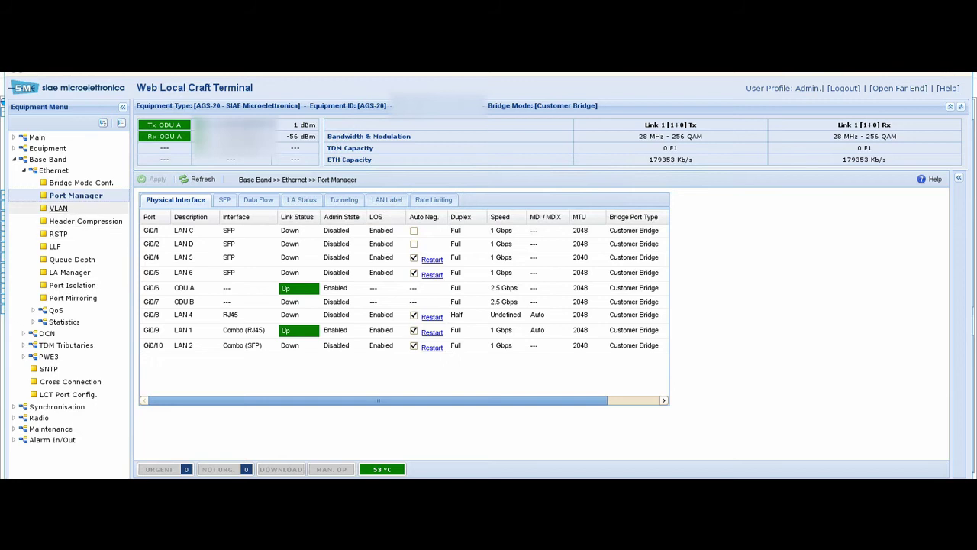
# Step: Start a new static VLAN with ID 1234 and member ports Gi0/9 LAN 1 and Gi0/6 ODU A
pyautogui.click(58, 208)
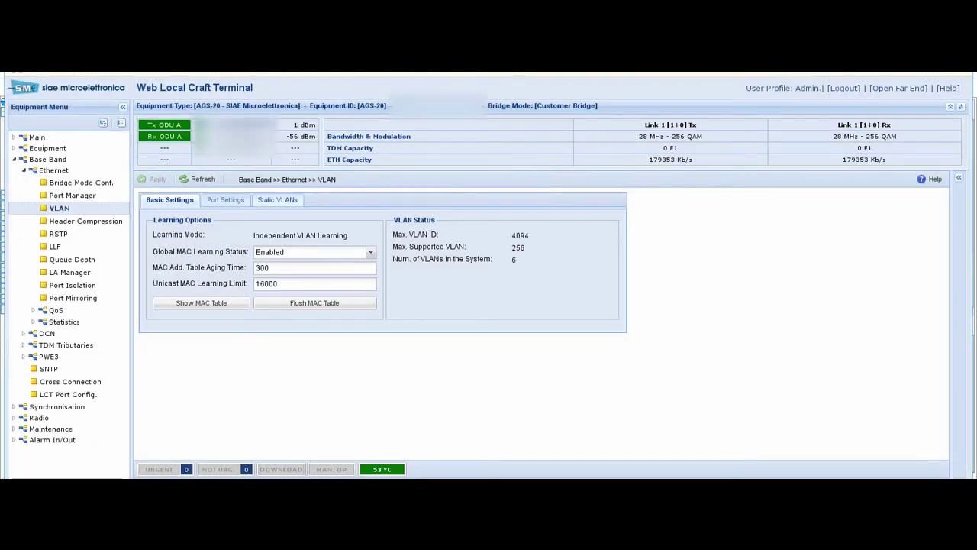
pyautogui.click(277, 199)
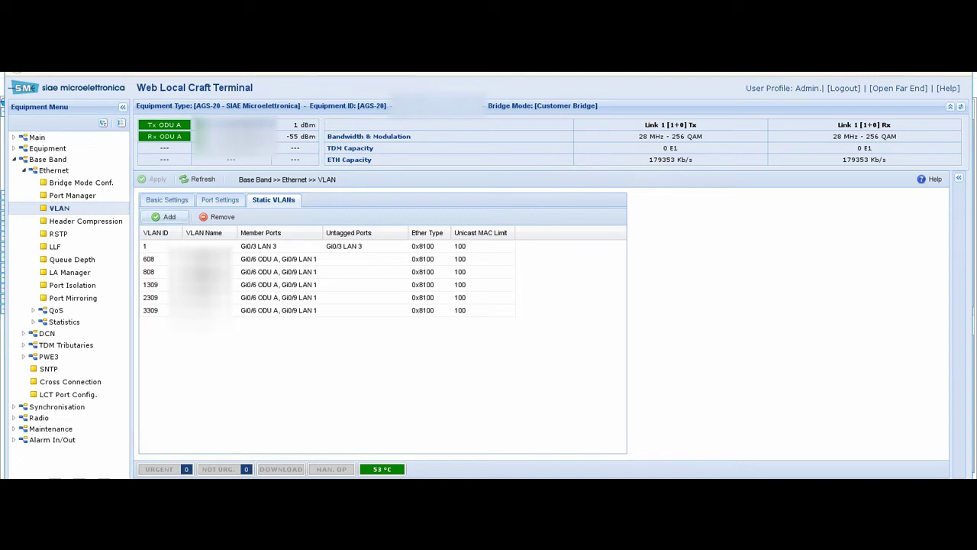
pyautogui.click(165, 216)
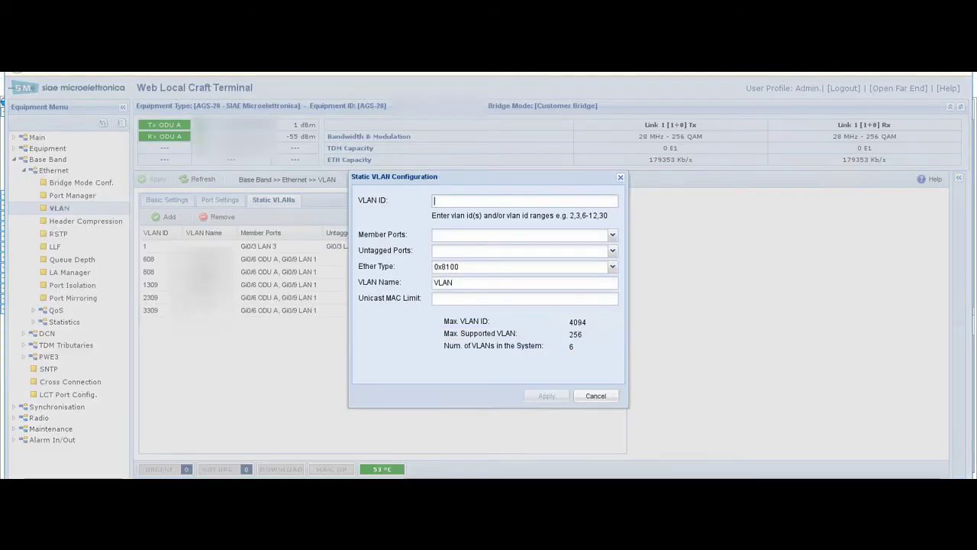
pyautogui.write('1234')
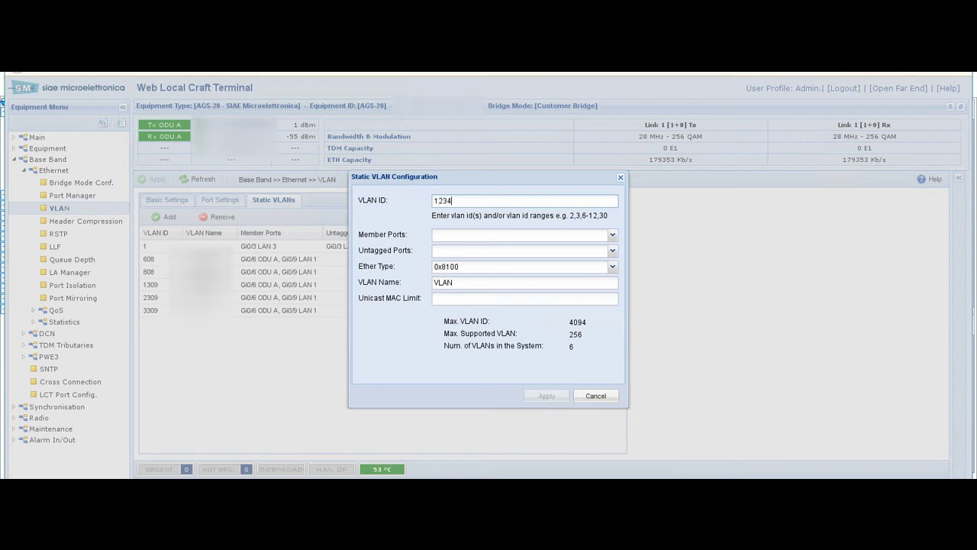
pyautogui.click(612, 235)
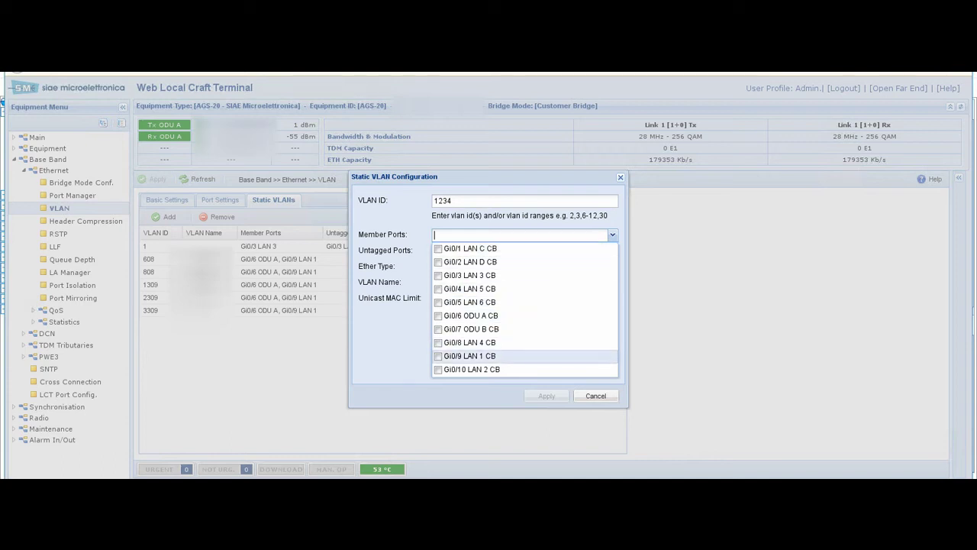
pyautogui.click(438, 355)
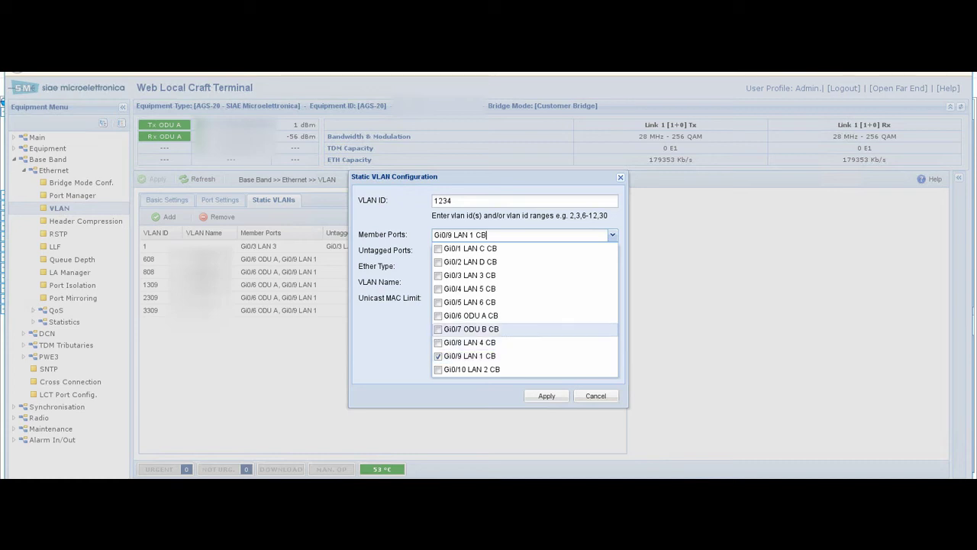
pyautogui.click(438, 315)
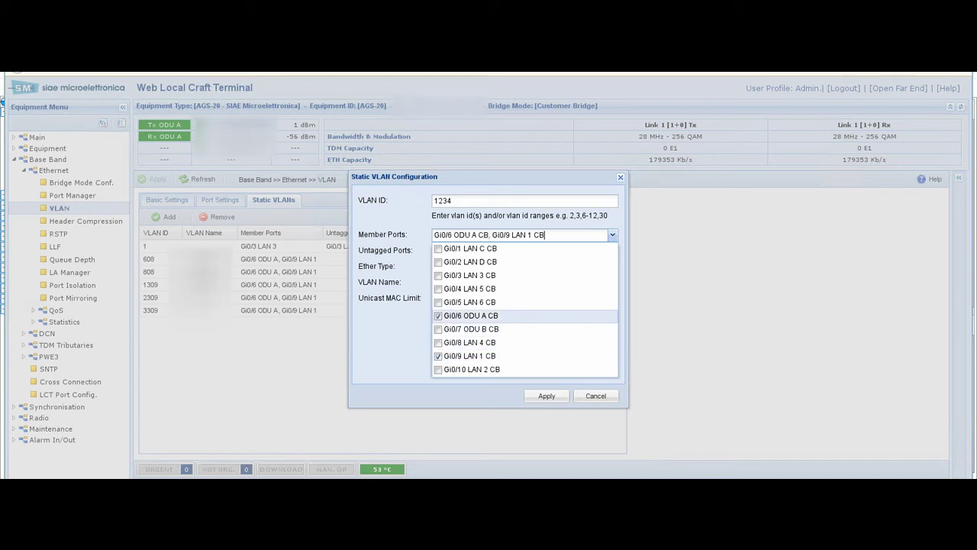
pyautogui.click(401, 336)
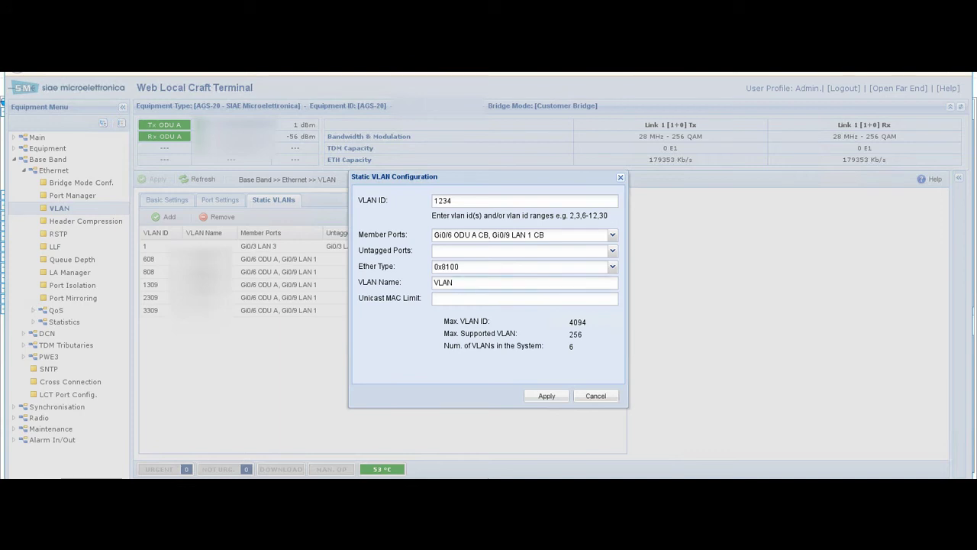
# Step: Name the new VLAN "VLAN trial" and apply the static VLAN configuration
pyautogui.doubleClick(443, 283)
pyautogui.click(454, 283)
pyautogui.write('trial')
pyautogui.click(547, 395)
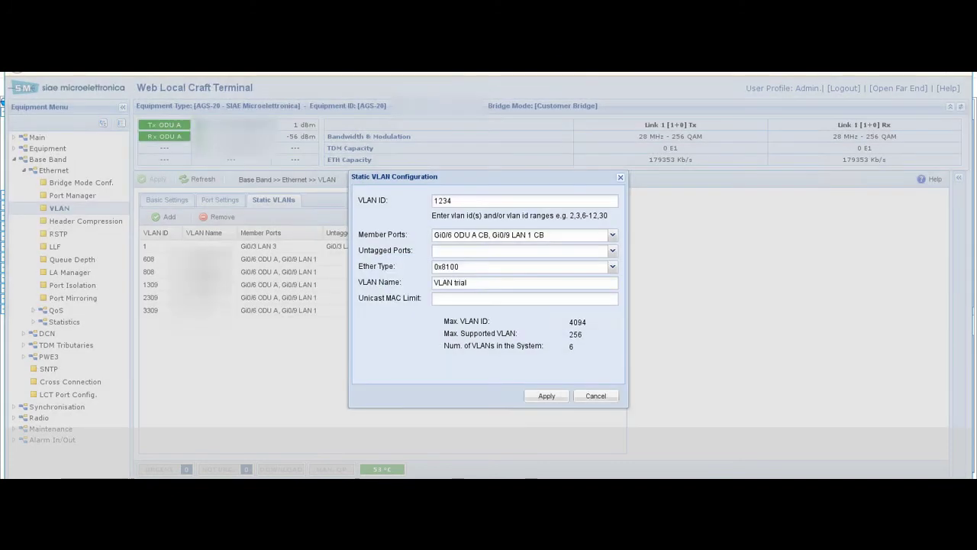
pyautogui.click(547, 395)
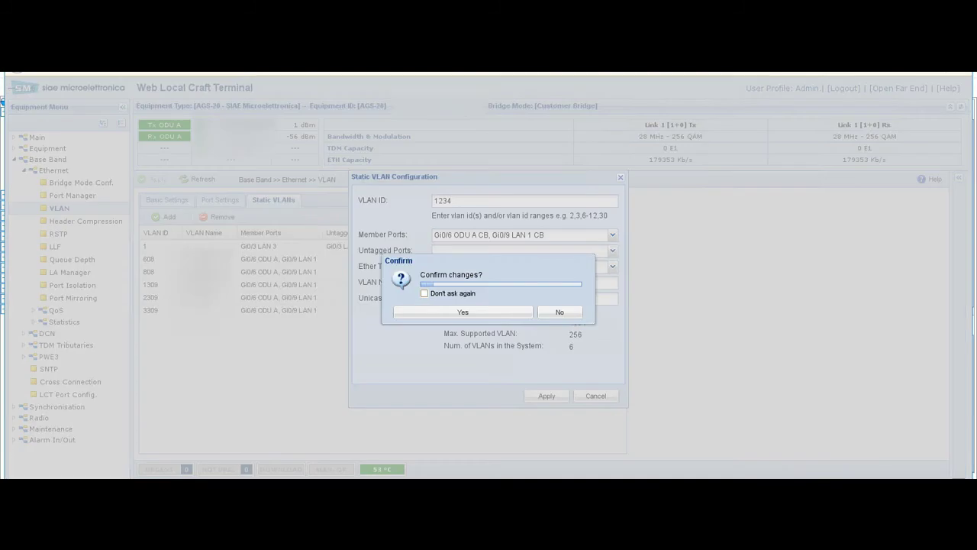
pyautogui.press('Return')
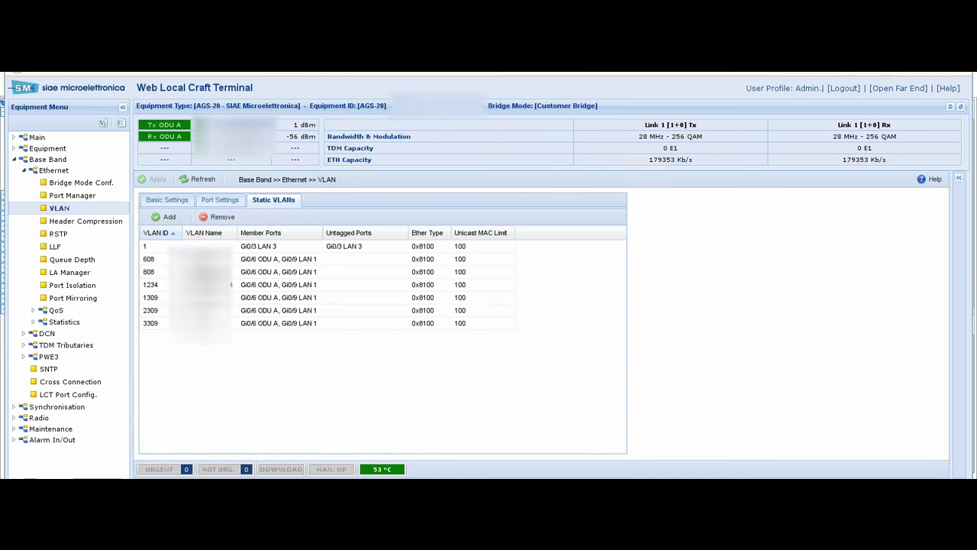
# Step: Remove VLAN 1234 from the static VLANs and confirm the change
pyautogui.click(230, 284)
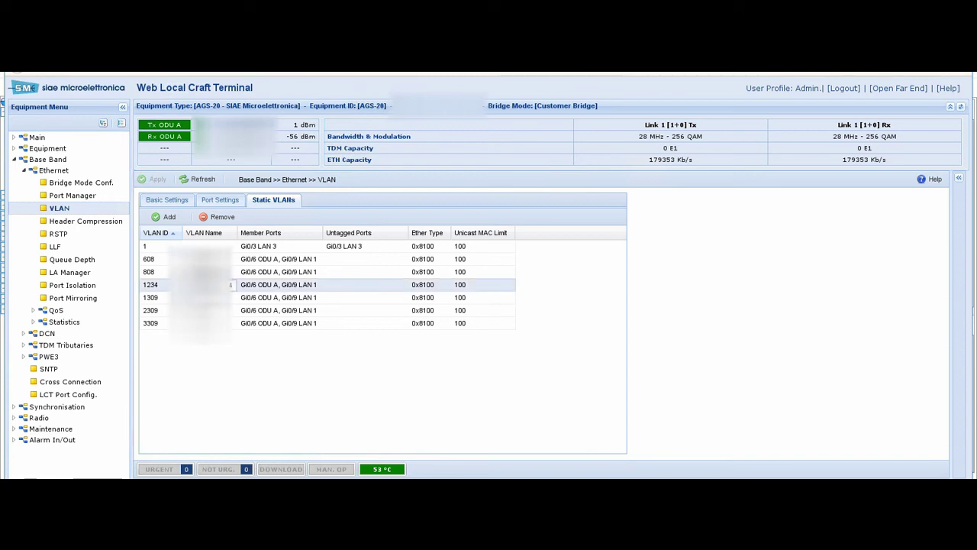
pyautogui.click(279, 285)
pyautogui.press('Escape')
pyautogui.click(220, 217)
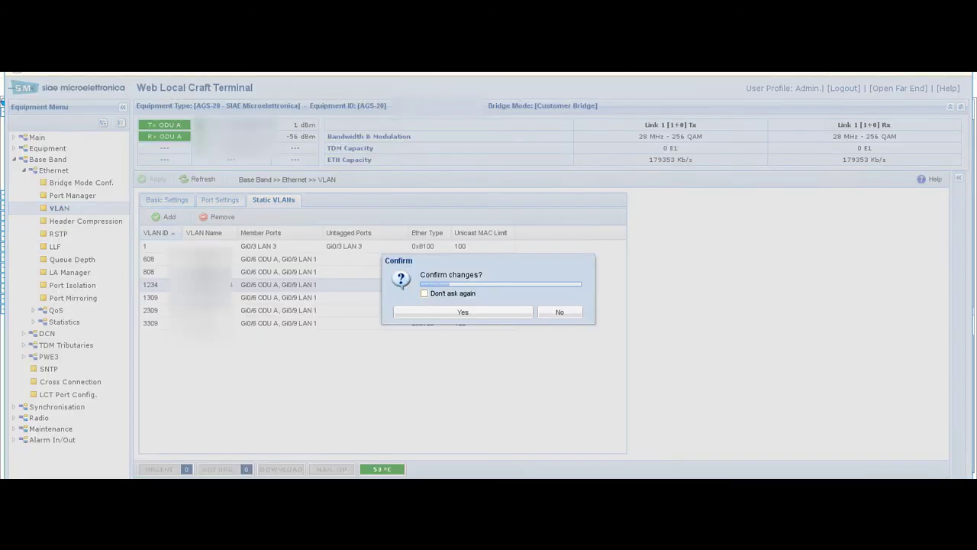
pyautogui.click(473, 311)
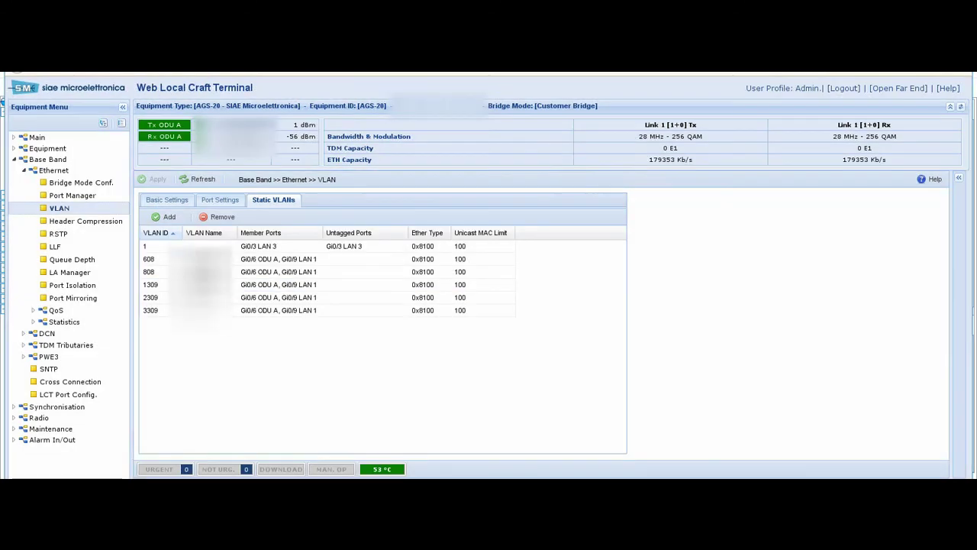